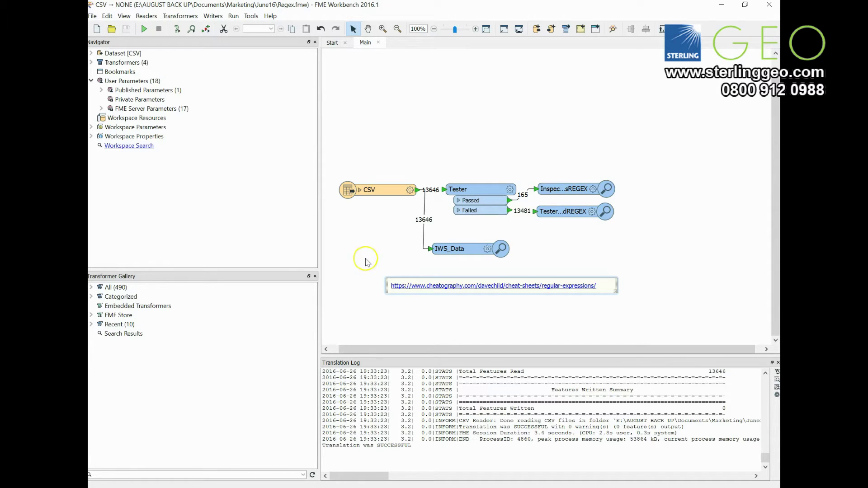
- Open the regex editor for the Tester's Name clause, keeping Contains Regex as the operator
click(510, 190)
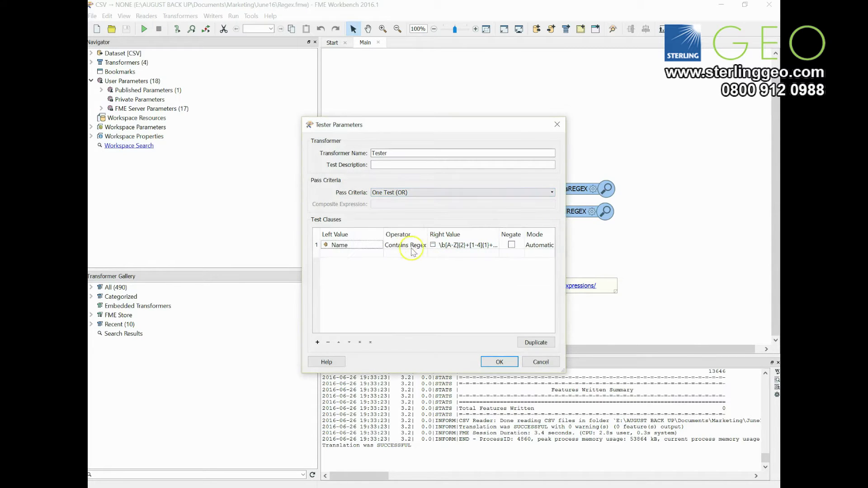
click(406, 248)
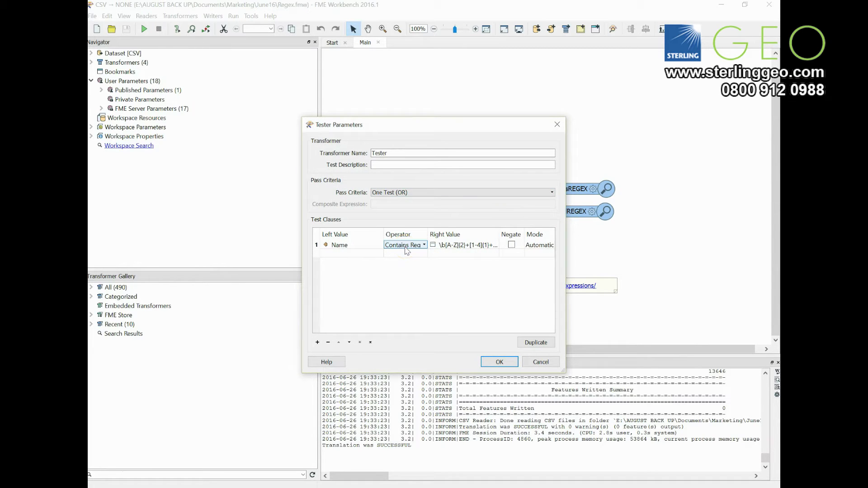
click(477, 248)
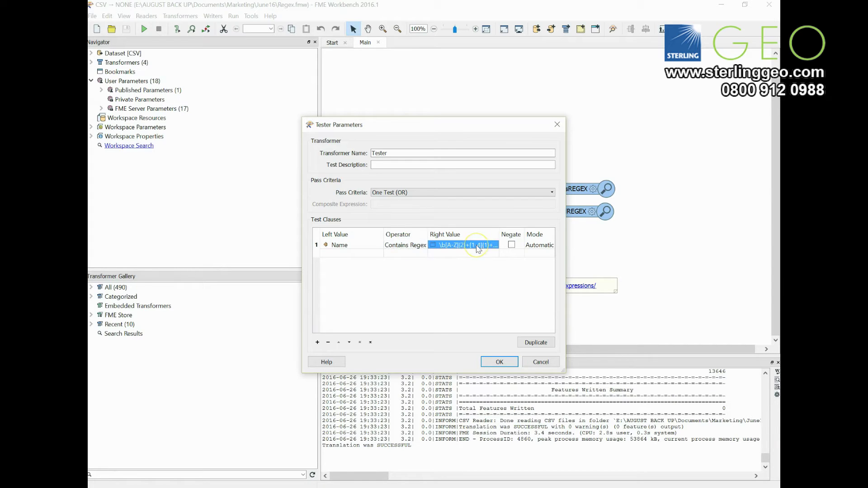
click(488, 249)
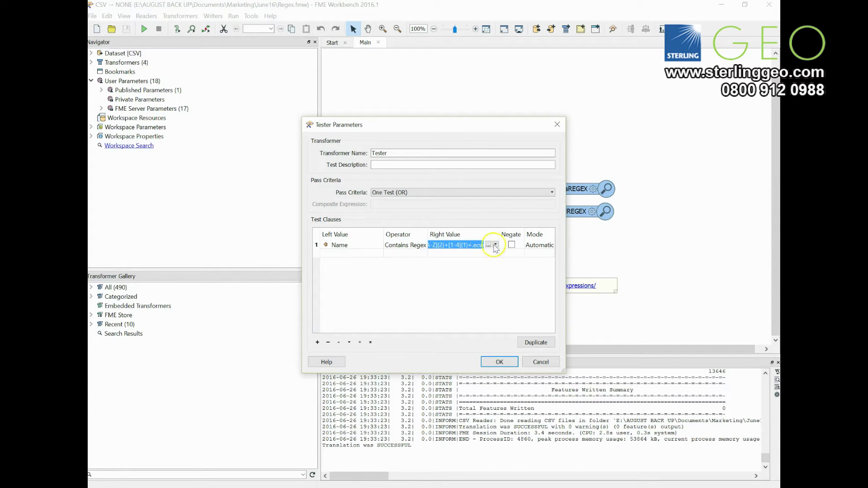
click(489, 246)
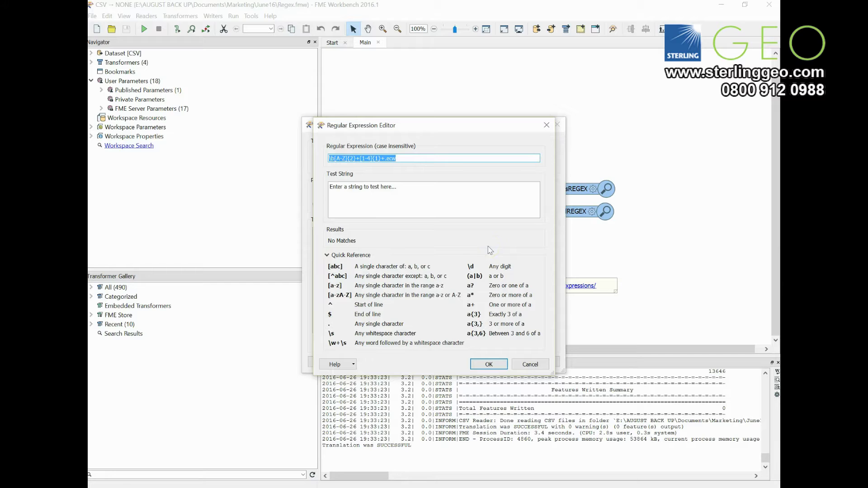
- Enter test strings SU4.ecw, HU1234.ecw and NO3.ecw on separate lines, fixing typos
click(420, 184)
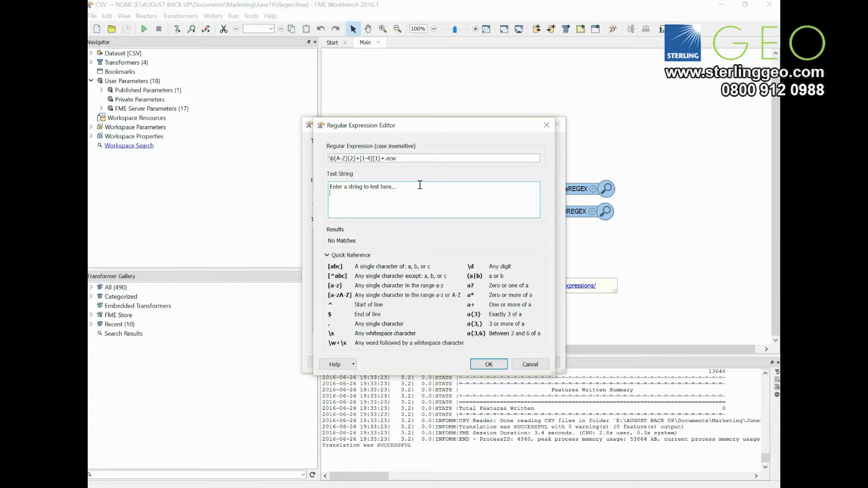
text(SU)
text(4.ecw)
text(HU&)
key(BackSpace)
text(1234.ec)
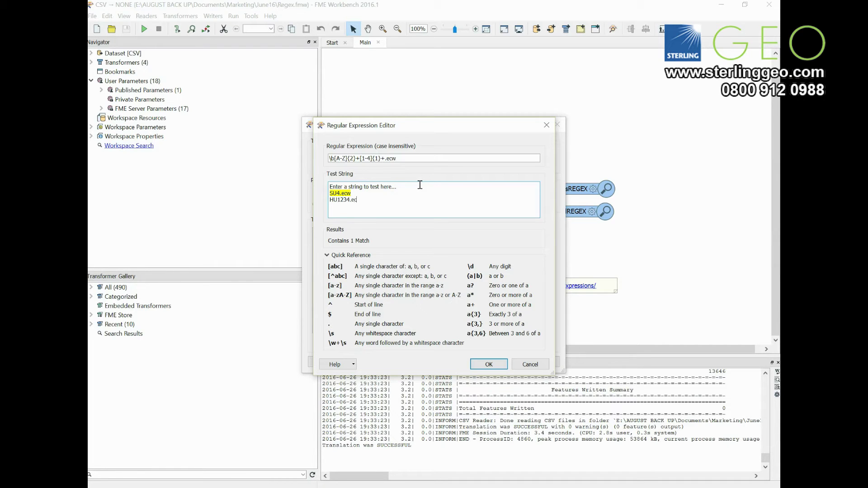
text(w)
text(P)
key(BackSpace)
text(NO3.)
text(ecw)
- Highlight the leading \b word boundary and the {2} quantifier to explain them
triple_click(408, 156)
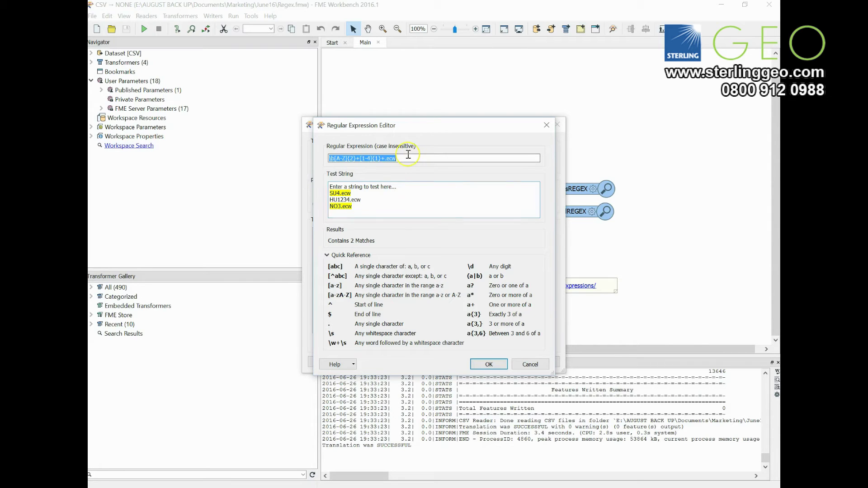
click(335, 158)
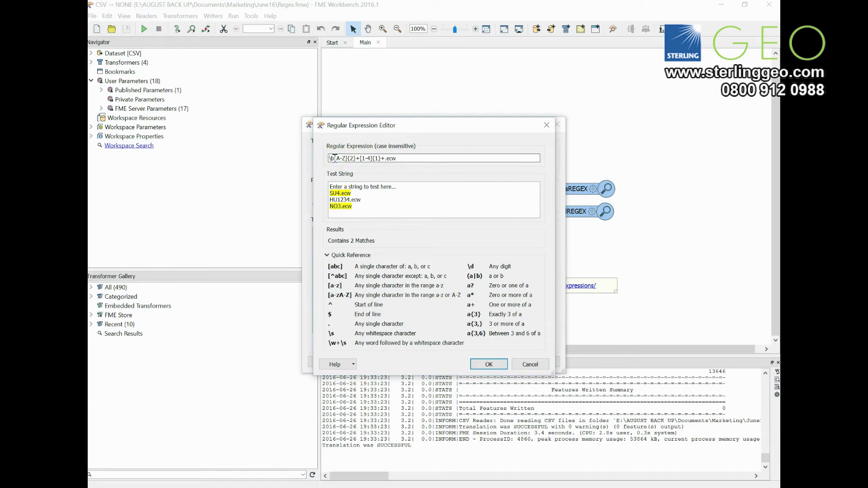
drag(333, 158, 328, 158)
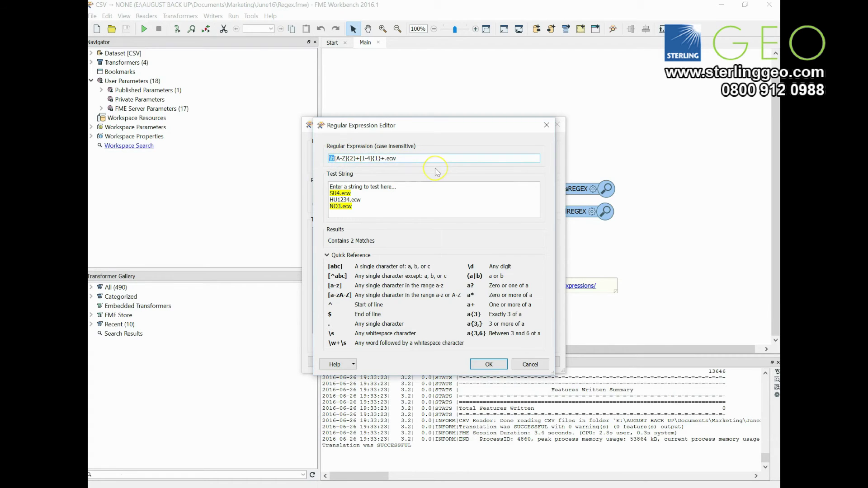
key(Left)
key(shift+Left)
key(Right)
- Delete {1} to see HU1234.ecw wrongly match, then confirm the one-digit pattern
key(Right)
key(Right)
key(Right)
key(BackSpace)
key(BackSpace)
key(BackSpace)
text({1)
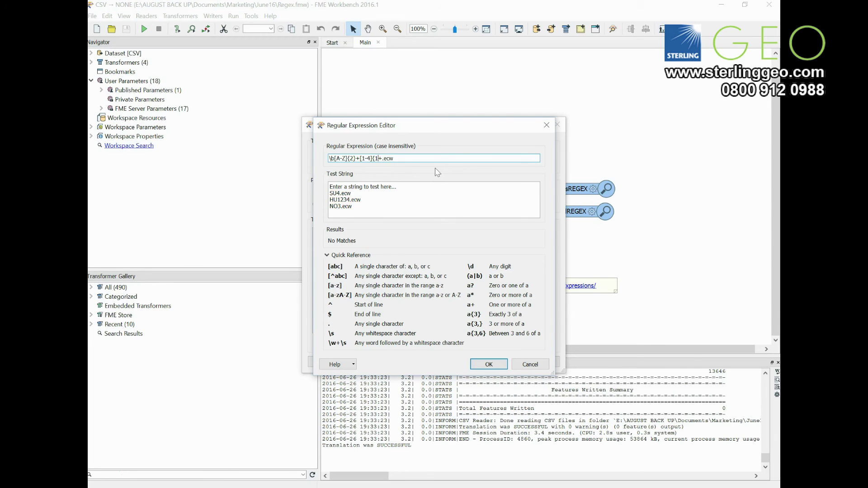
text(})
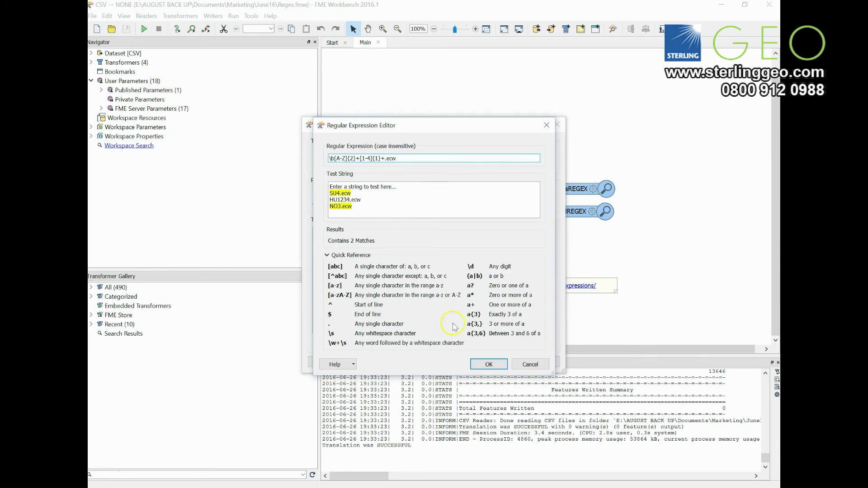
click(489, 365)
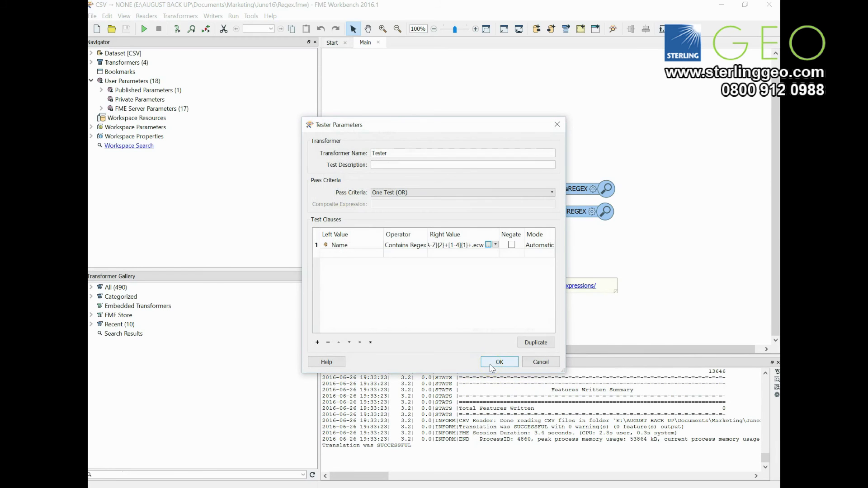
- Apply the Tester settings and view the 13,481 failed features in Data Inspector
click(491, 366)
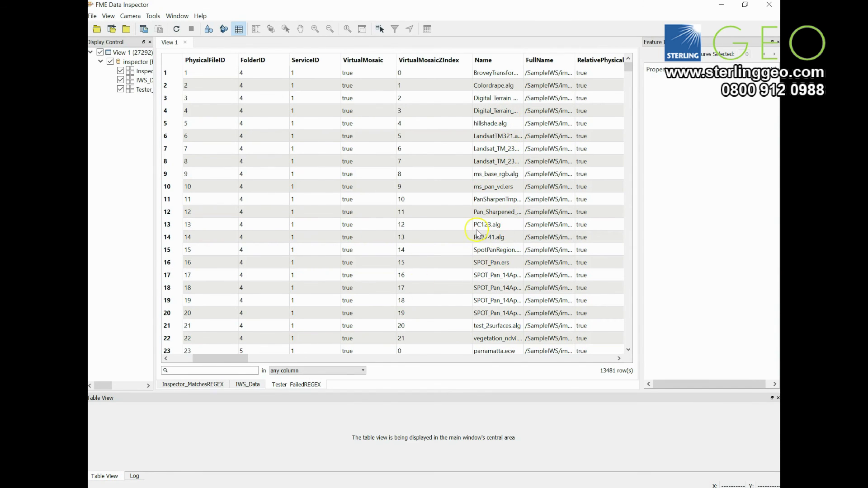
- Switch to the Inspector_MatchesREGEX output to see the 165 matching tile names
click(204, 384)
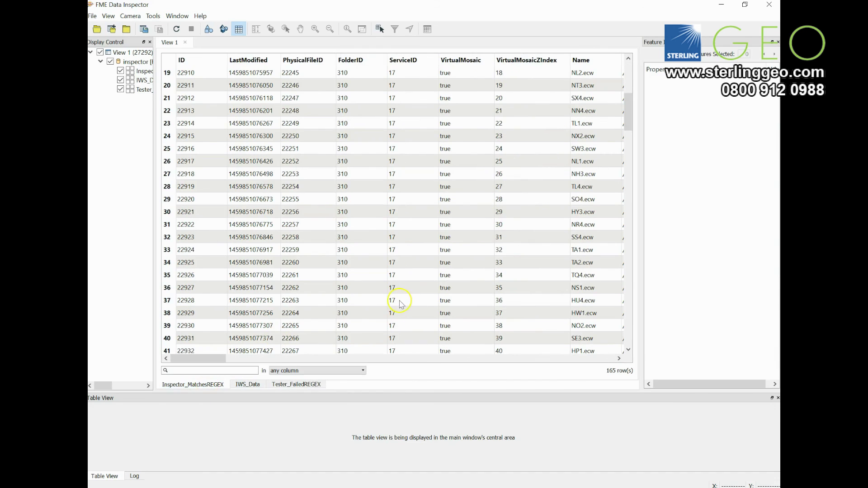